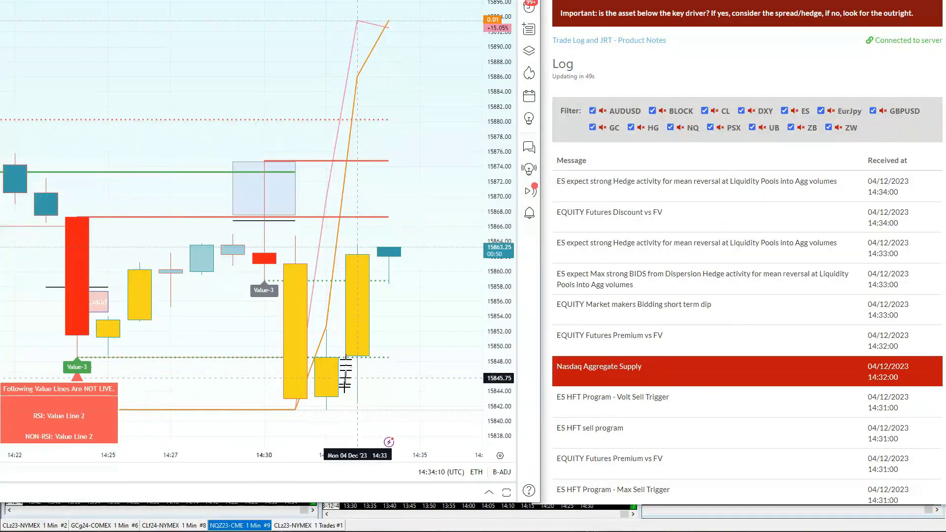
Draw a shaded zone near 15842–15844 spanning the 14:32 to 14:35 candles.
left_click(326, 391)
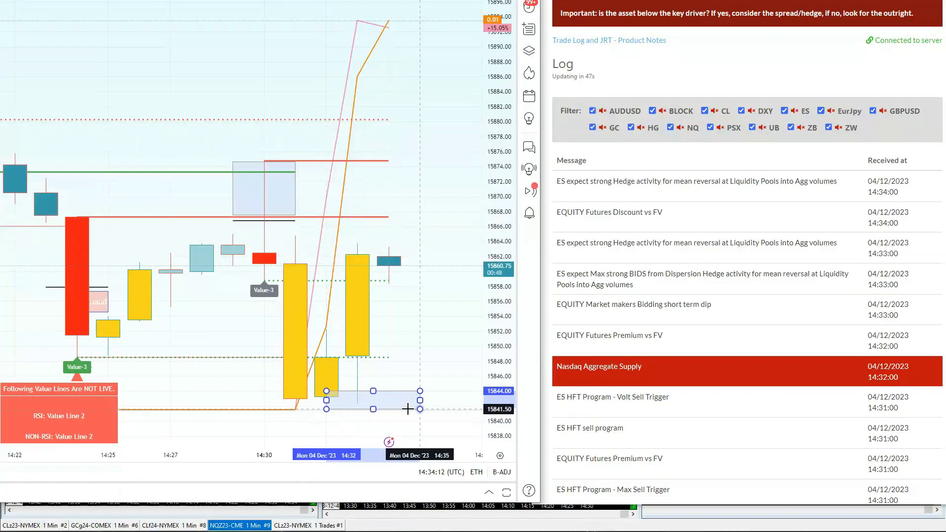
left_click(419, 409)
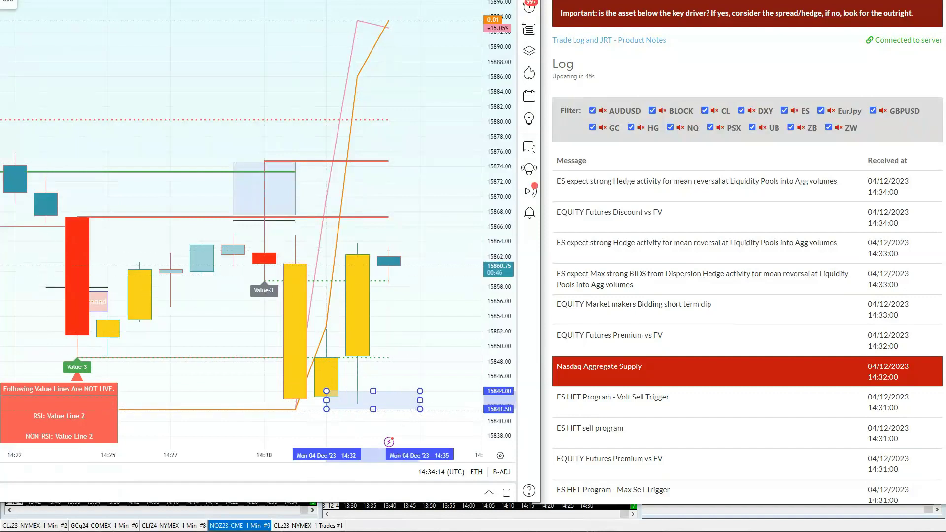
key("Escape")
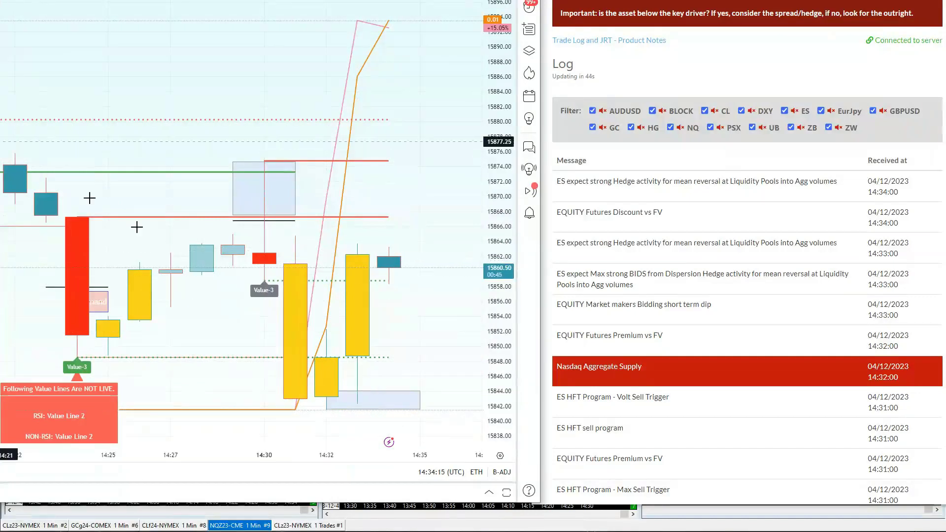
Add a pink line at 15843.25 inside the zone and a blue buy arrow under the 14:33 candle.
left_click(326, 396)
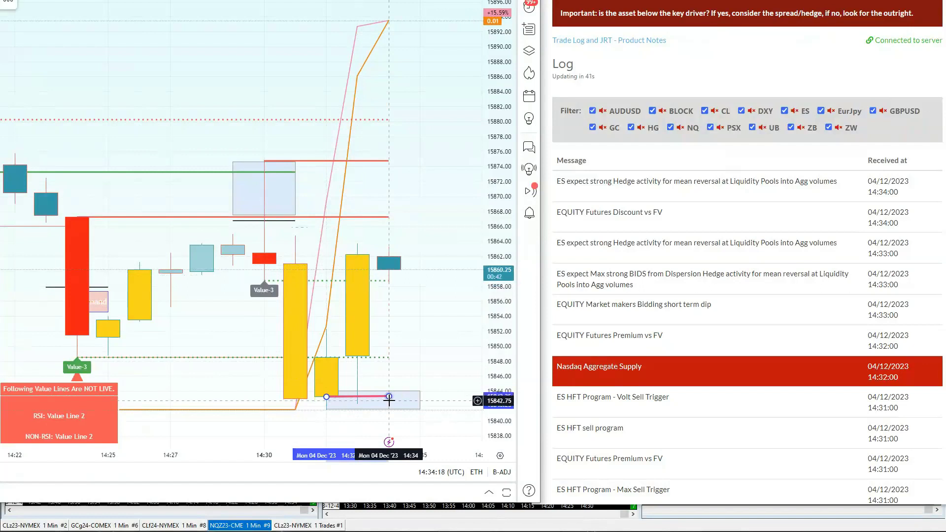
left_click(389, 397)
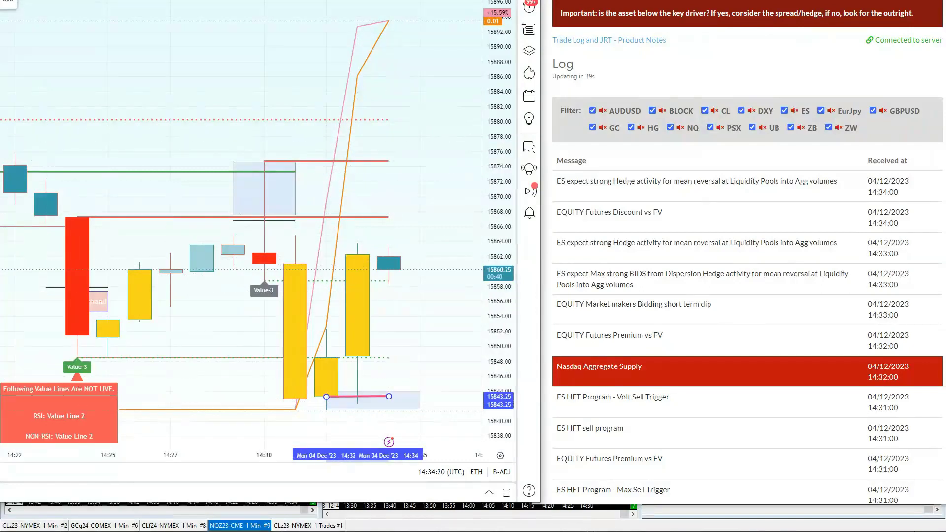
key("Escape")
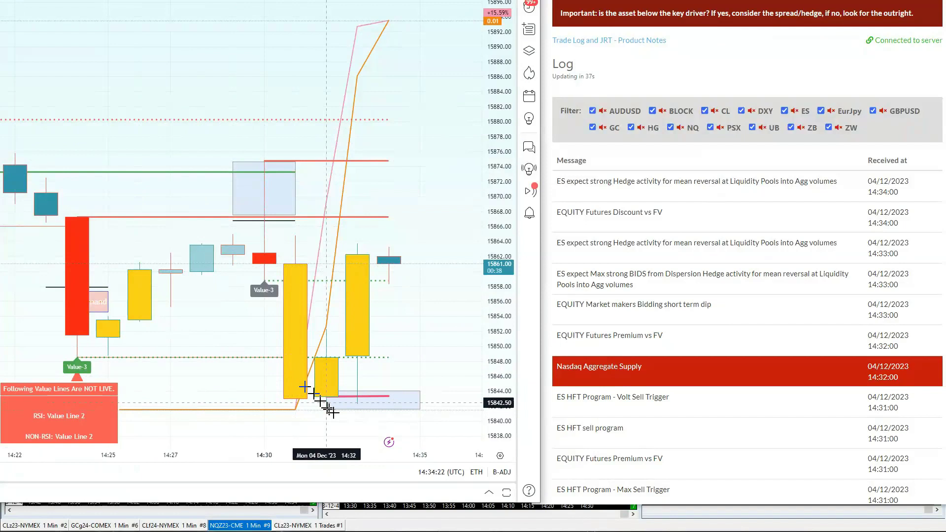
left_click(356, 417)
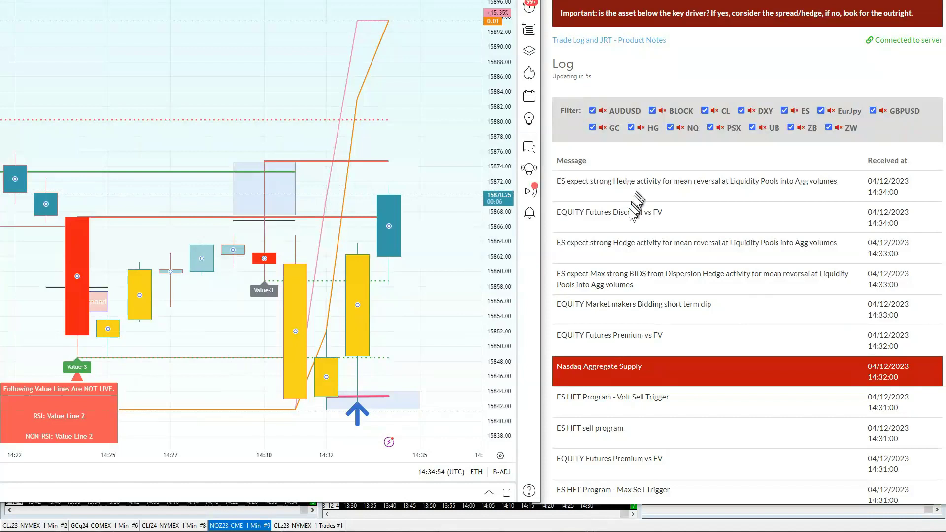
scroll(630, 217, "up", 1)
scroll(628, 219, "down", 1)
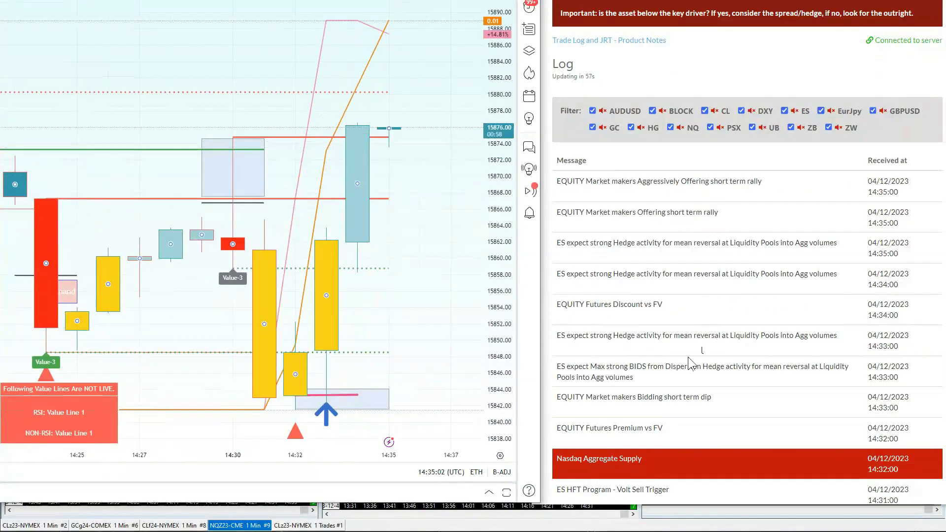
scroll(629, 379, "down", 1)
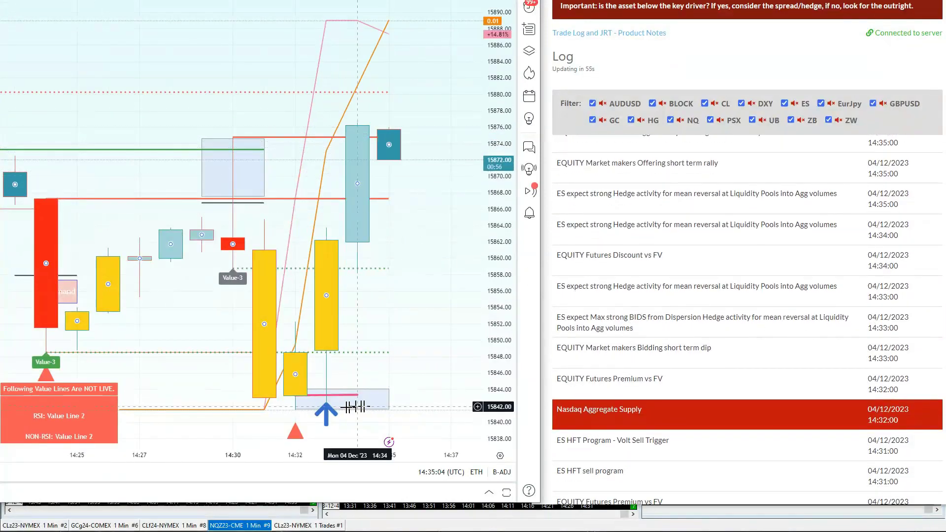
left_click(326, 400)
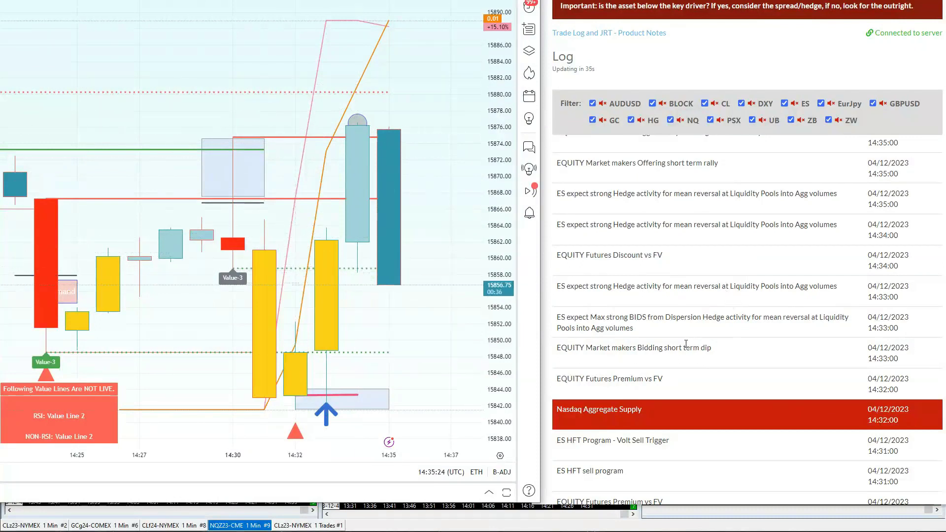
scroll(686, 343, "up", 1)
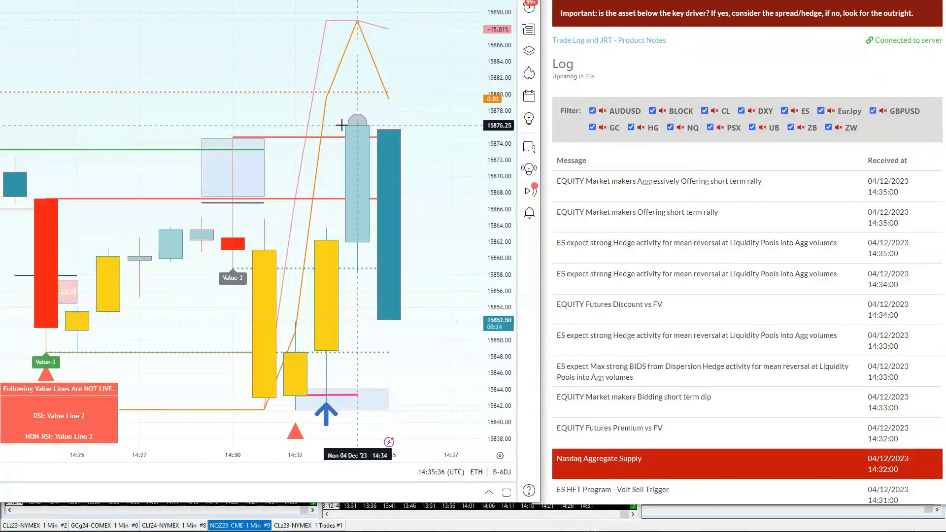
Draw a line across the 14:34 candle top to 14:36, labelled 'Agg Offer'.
left_click(358, 125)
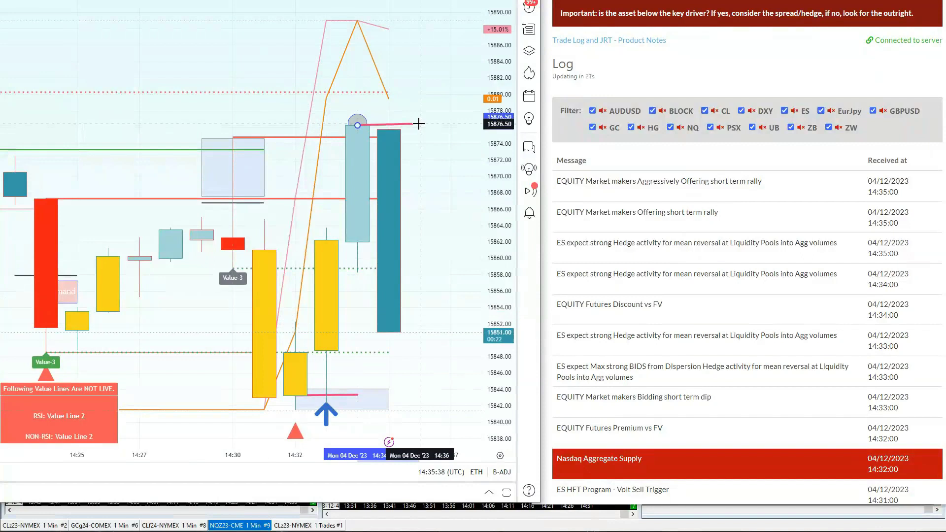
left_click(419, 125)
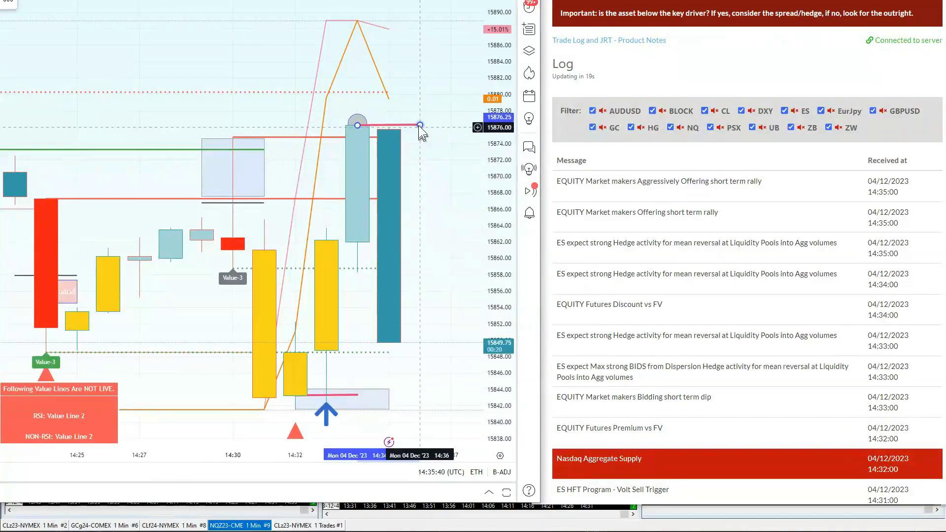
double_click(411, 128)
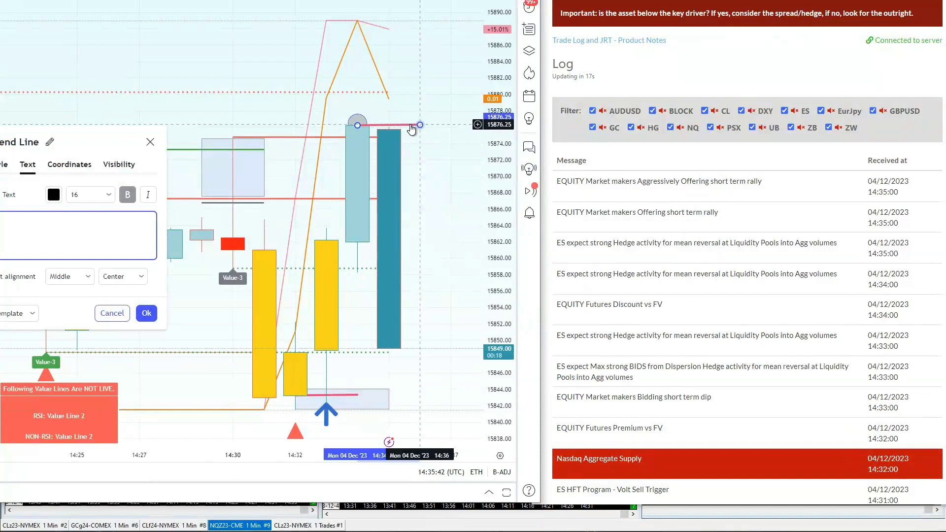
type("Agg Offe")
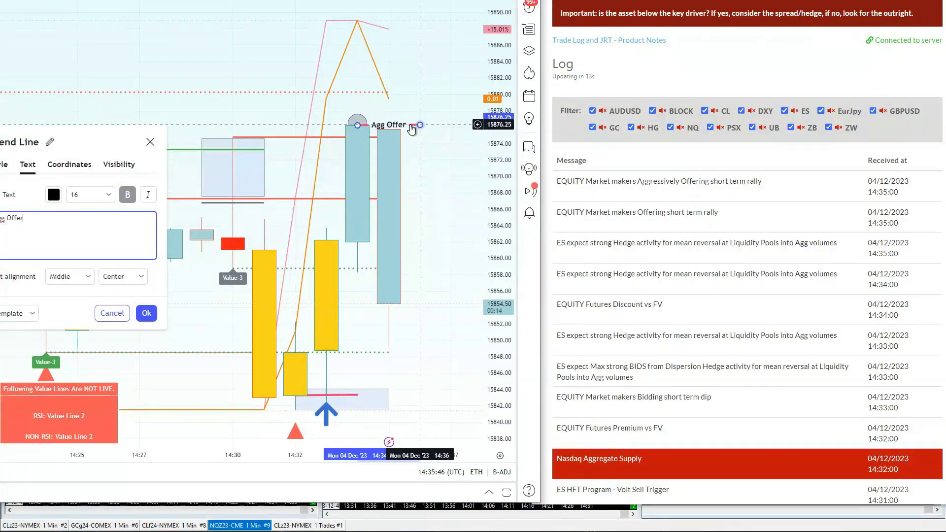
left_click(146, 313)
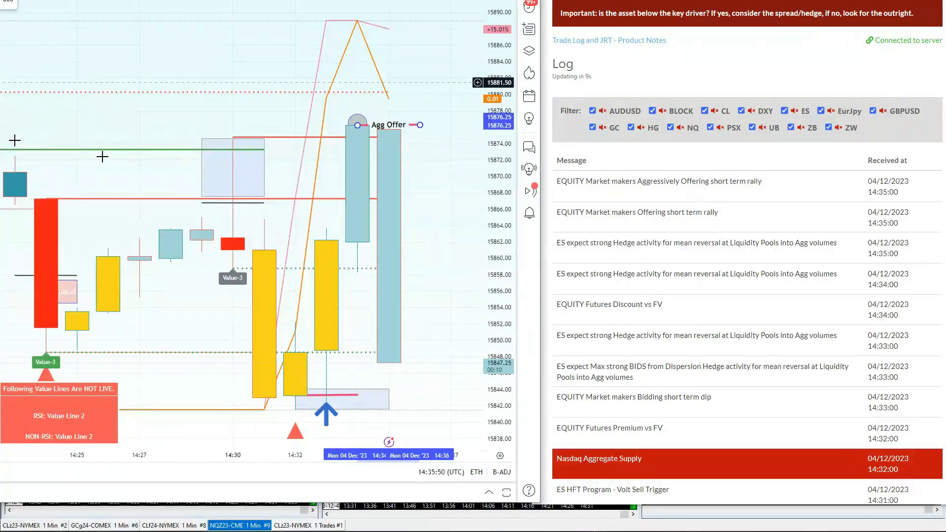
Draw a second line just above the candle top at 15877.50.
left_click(360, 190)
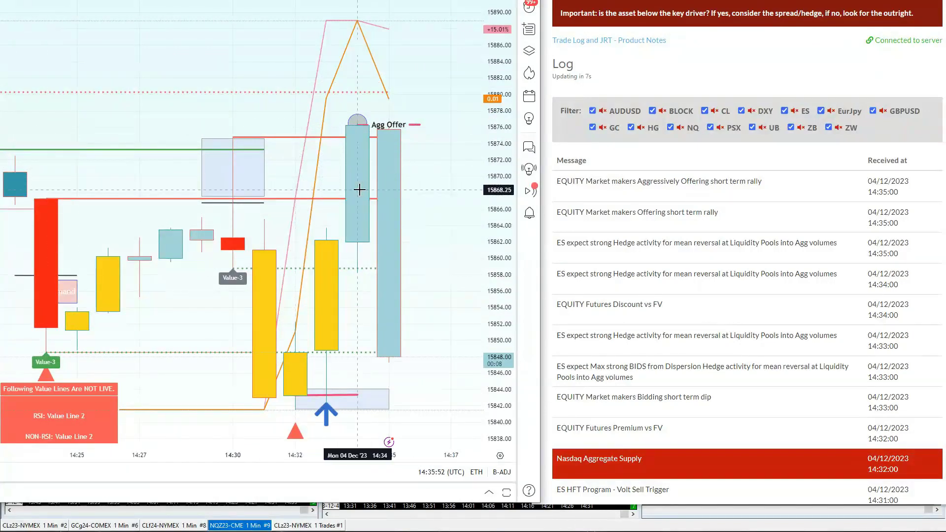
left_click(358, 114)
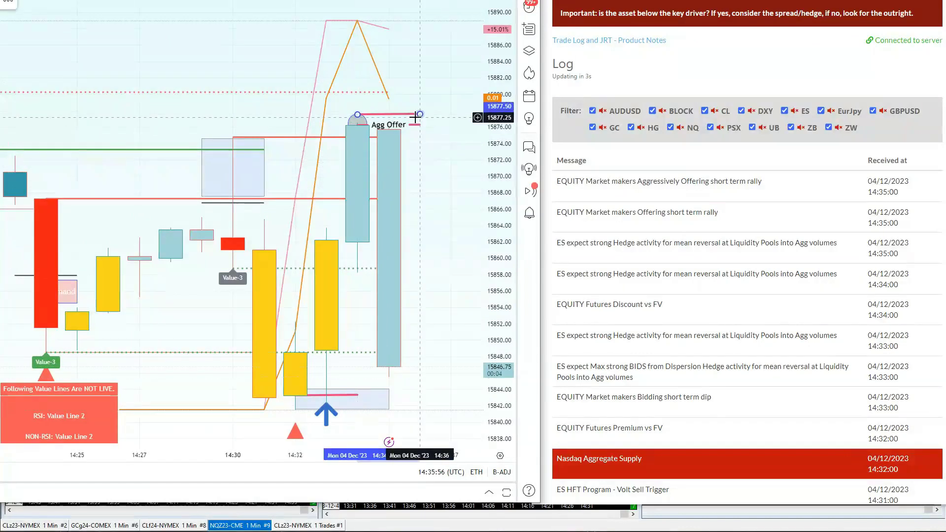
left_click(415, 118)
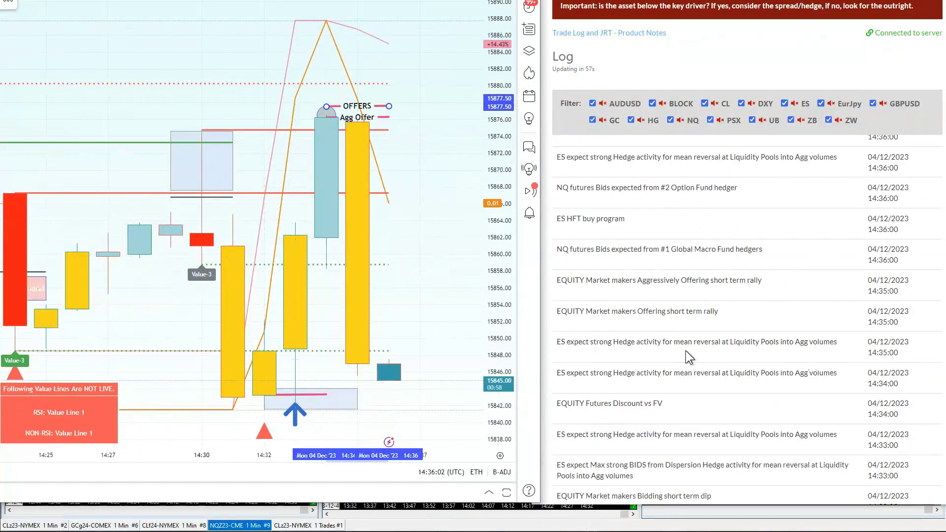
scroll(684, 351, "down", 3)
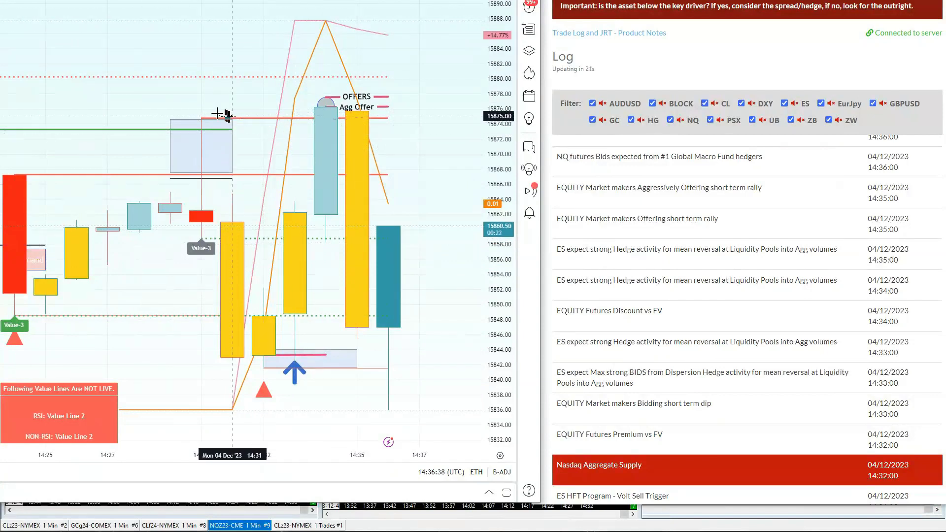
Draw a horizontal liquidity pool line near 15876 across the recent candles.
left_click_drag(202, 110, 388, 110)
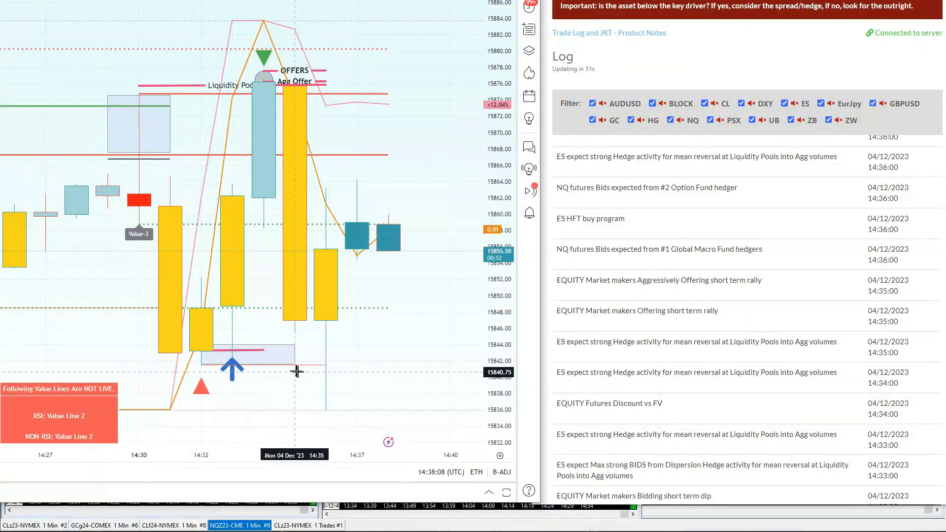
Draw a short 'BIDS' line at 15840.5 and duplicate it just below at about 15839.25.
left_click_drag(294, 373, 357, 373)
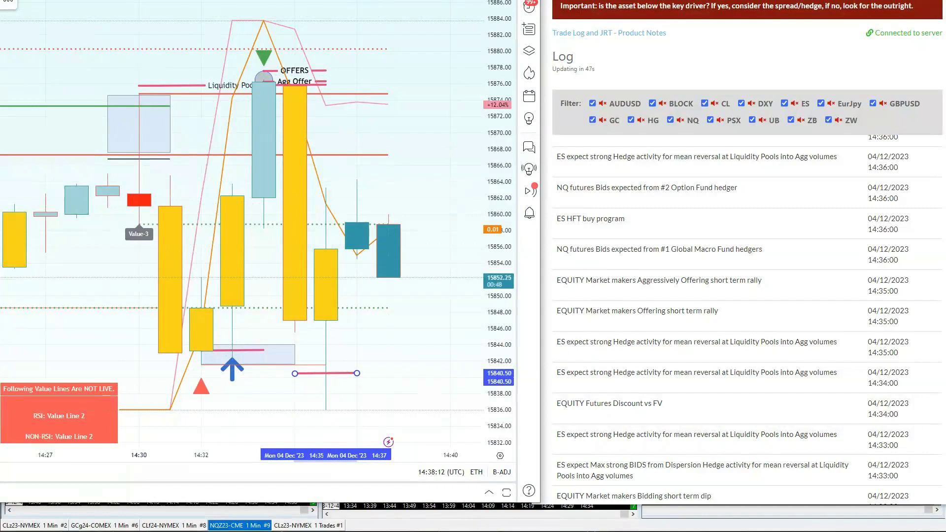
type("BIDS")
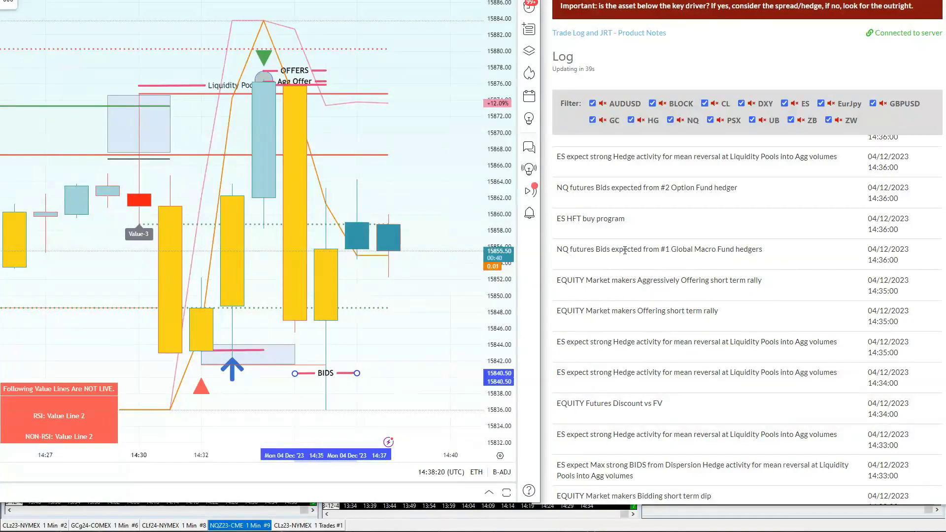
scroll(615, 242, "up", 1)
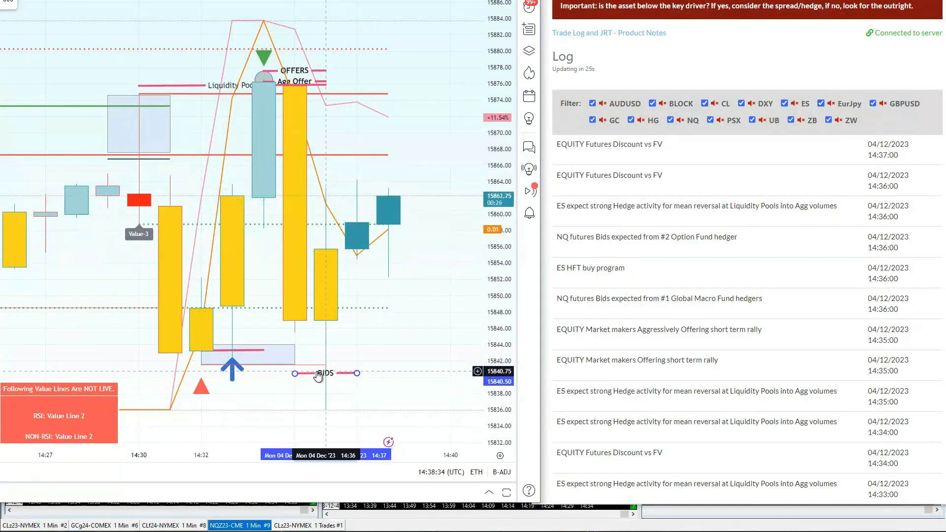
left_click_drag(318, 378, 316, 385)
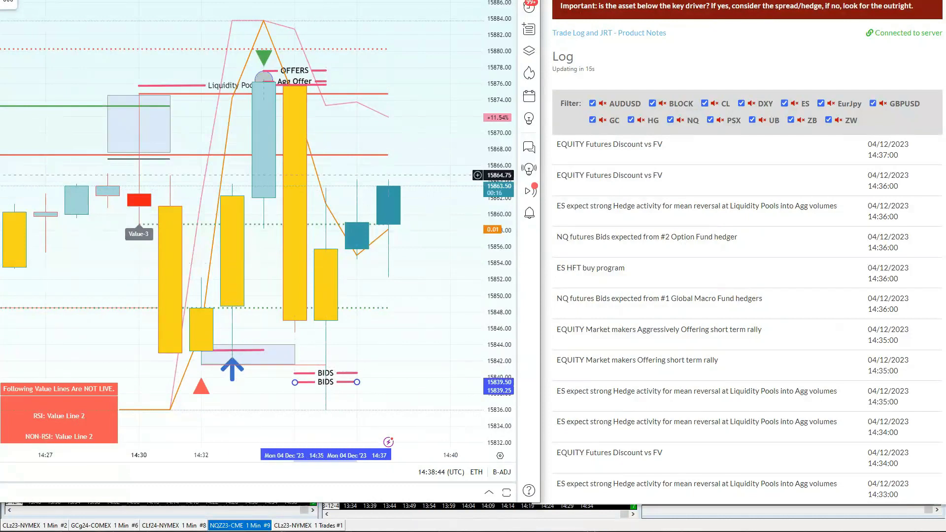
Draw a Liquidity Pool line at 15841 from the 14:32 to the 14:38 candle.
left_click(201, 369)
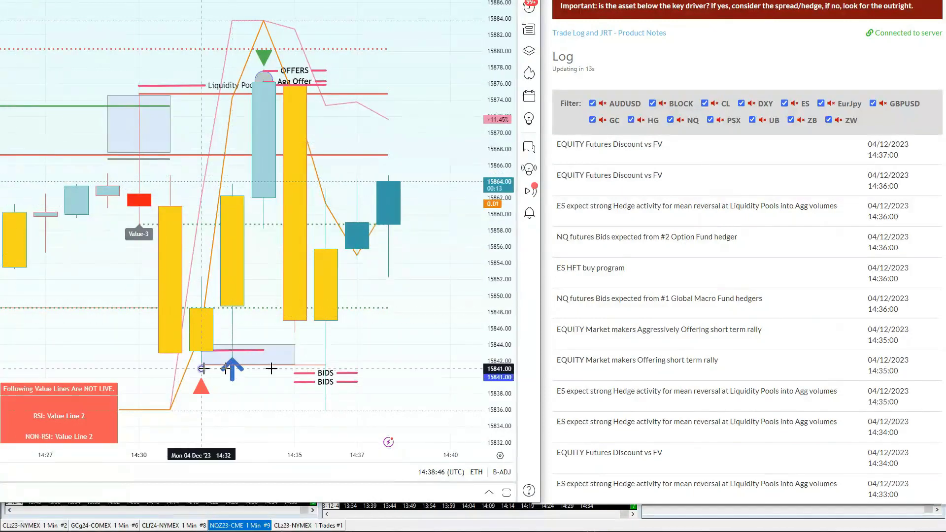
left_click(389, 369)
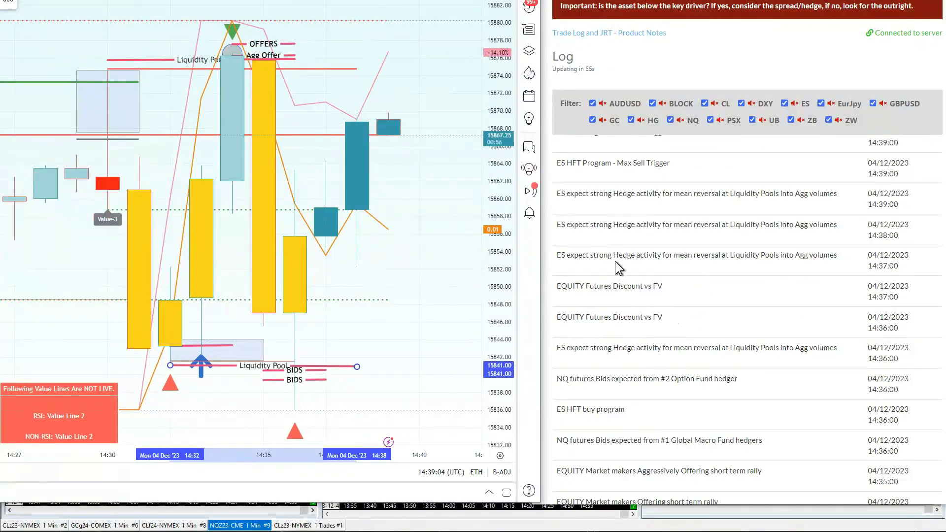
scroll(619, 246, "up", 2)
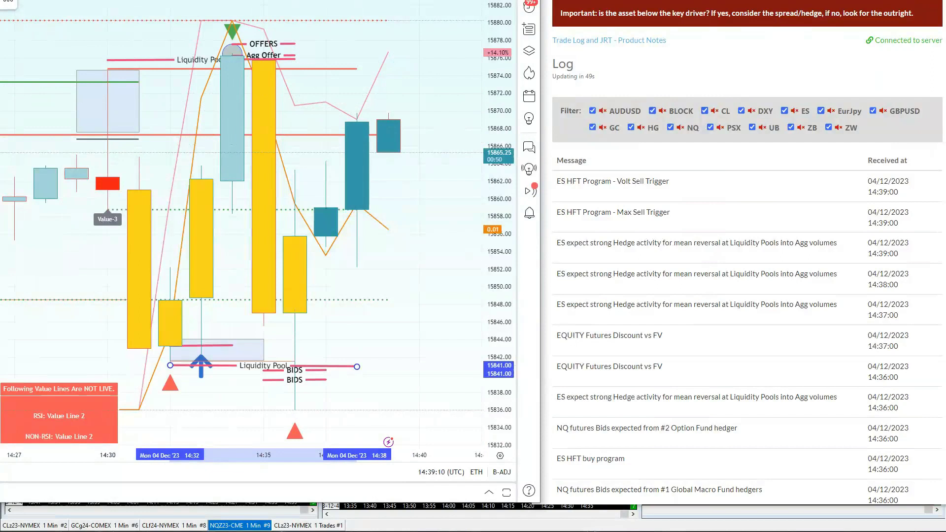
Draw a short line near 15859 to the right of the latest candle.
left_click(176, 121)
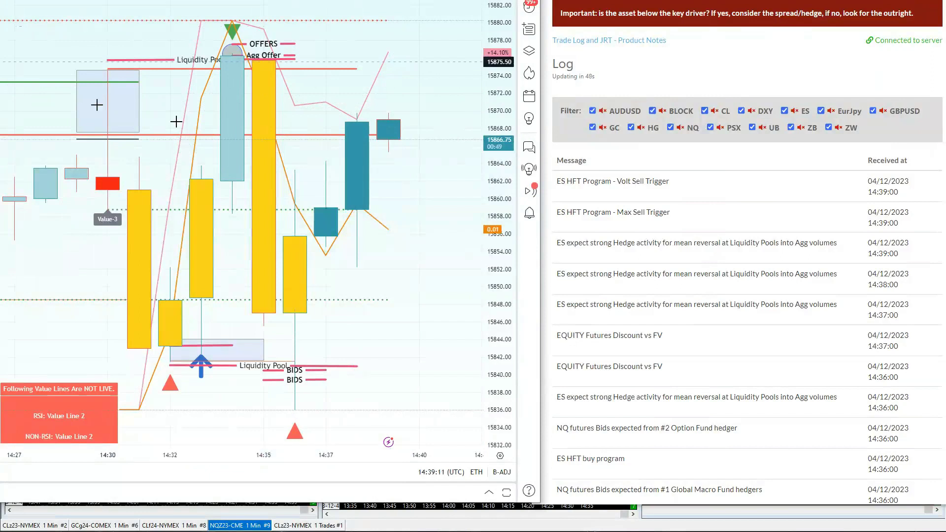
left_click(389, 208)
left_click(419, 208)
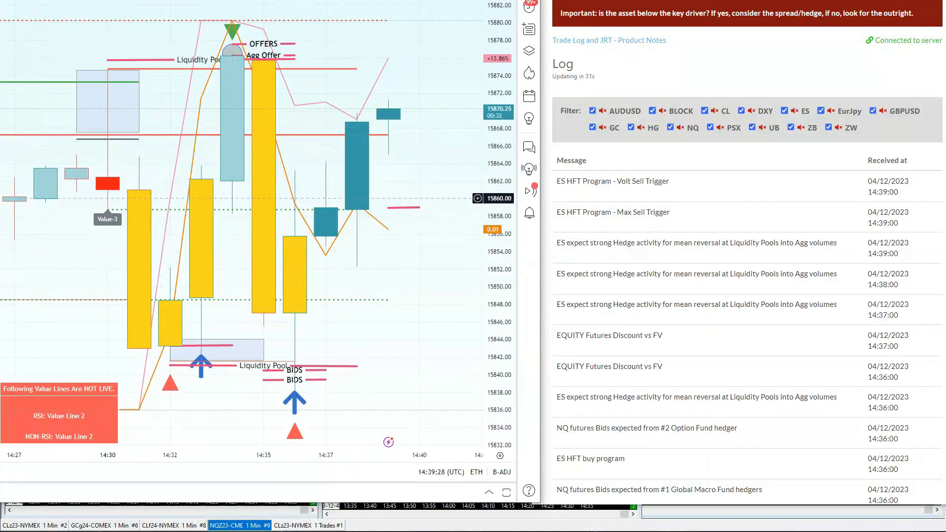
Label the short line inside the light blue box at 15843.25 'MAX Bid'.
left_click(229, 344)
double_click(227, 343)
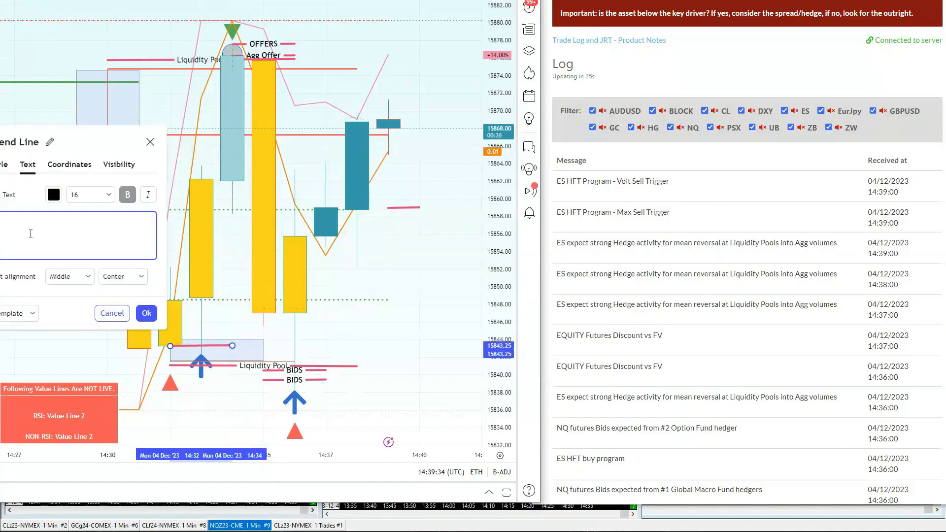
type("M")
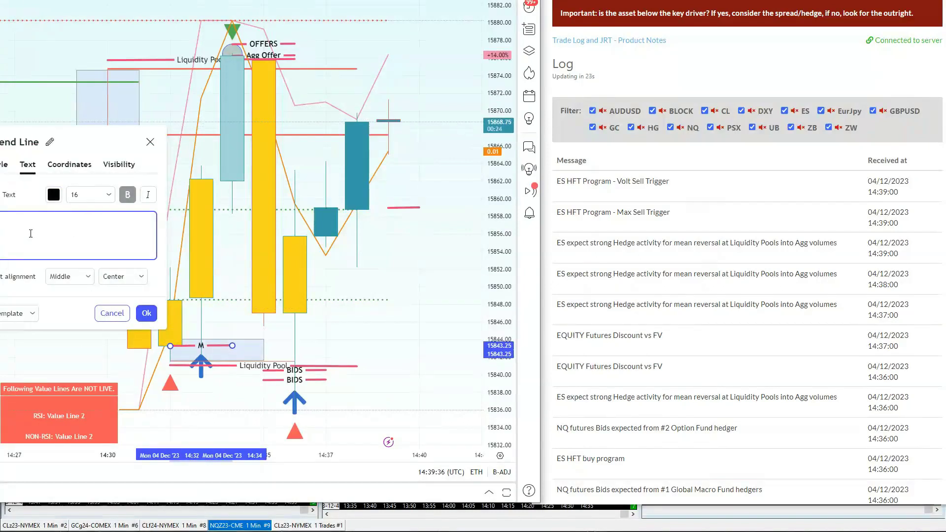
type("AX Bid")
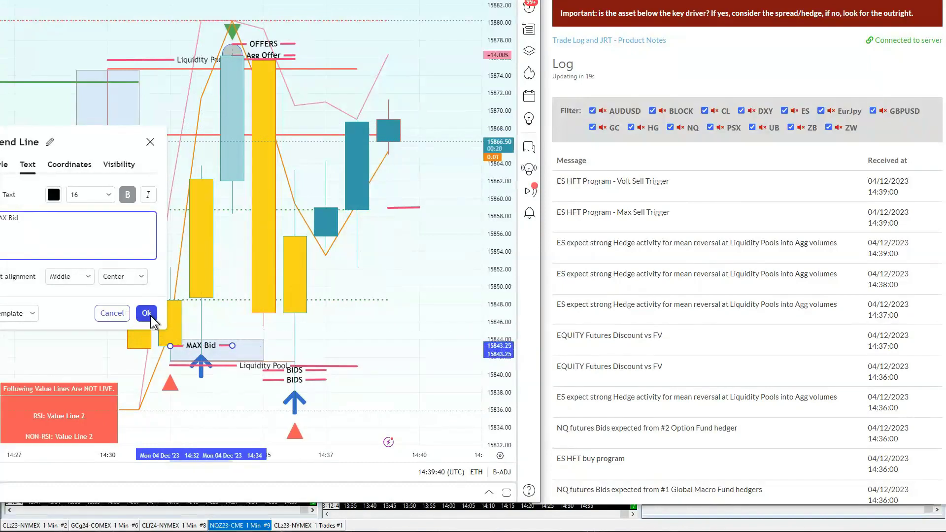
left_click(146, 312)
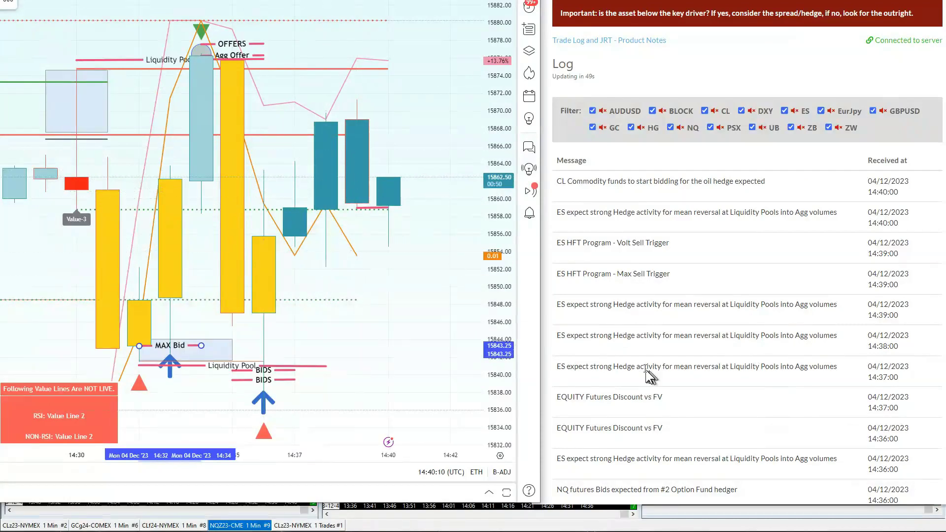
scroll(633, 399, "down", 3)
scroll(626, 411, "down", 5)
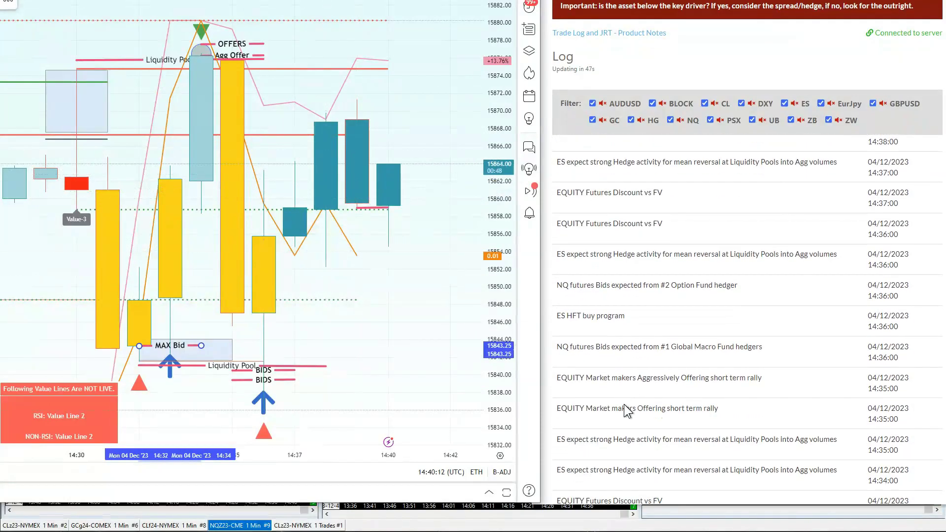
scroll(626, 410, "up", 10)
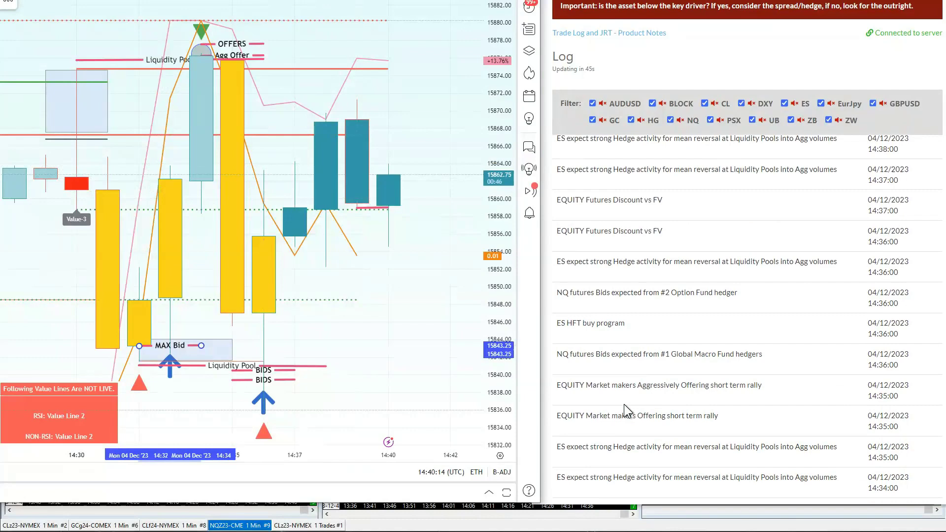
scroll(625, 410, "down", 1)
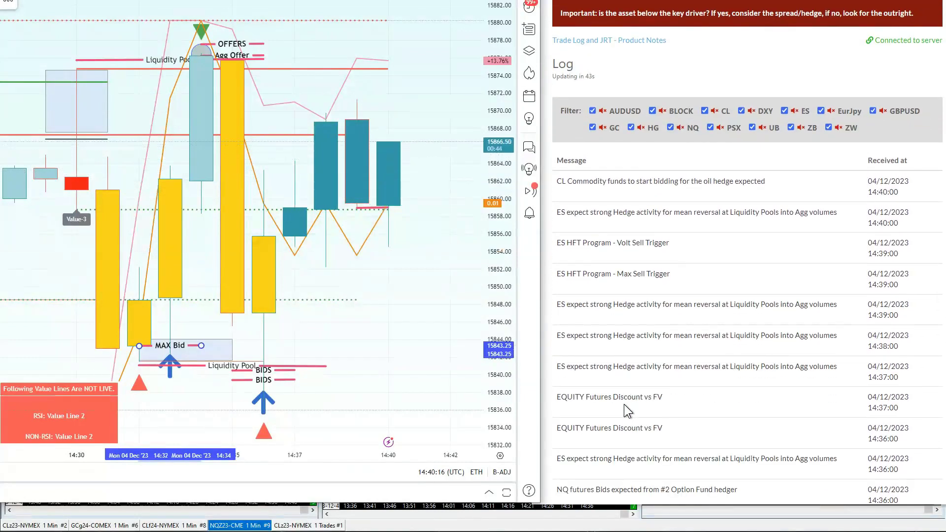